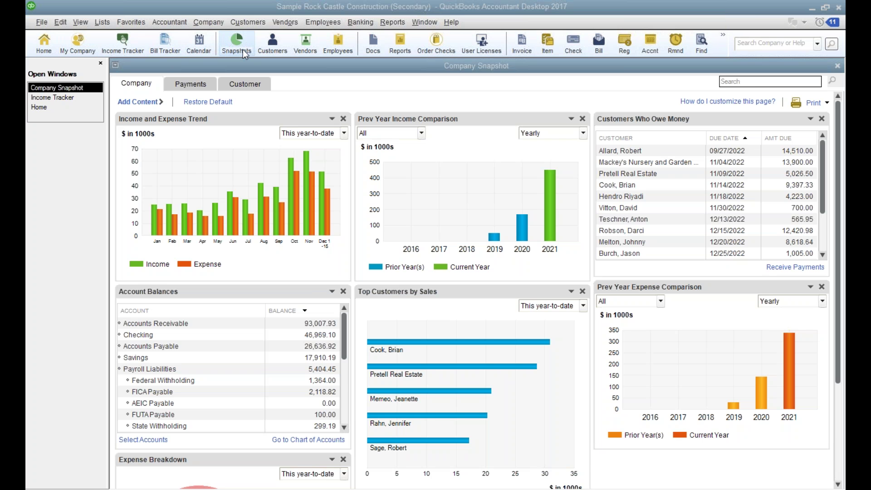
click(211, 25)
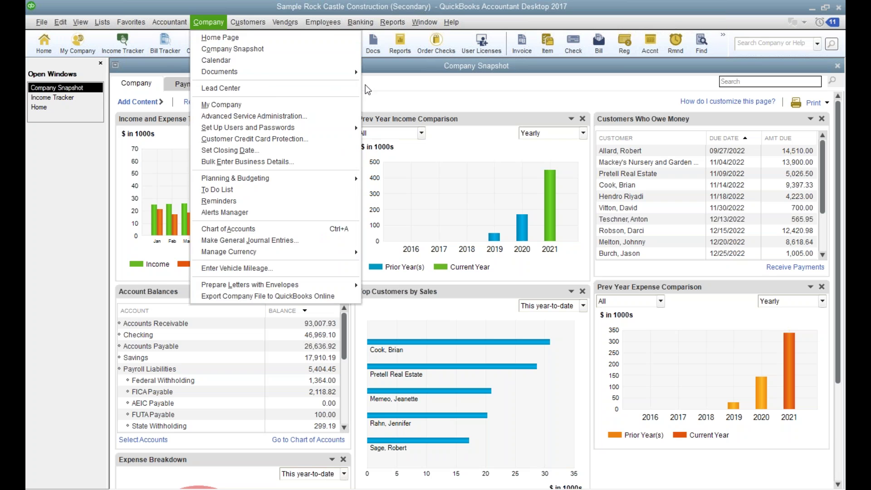
click(414, 86)
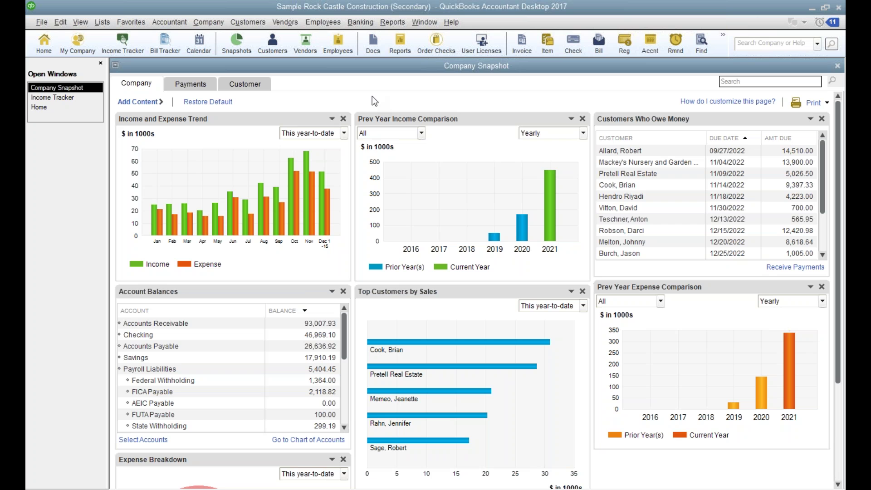
Step: Browse the content available for the Company snapshot and add the Vendors to Pay and Reminders sections
click(134, 102)
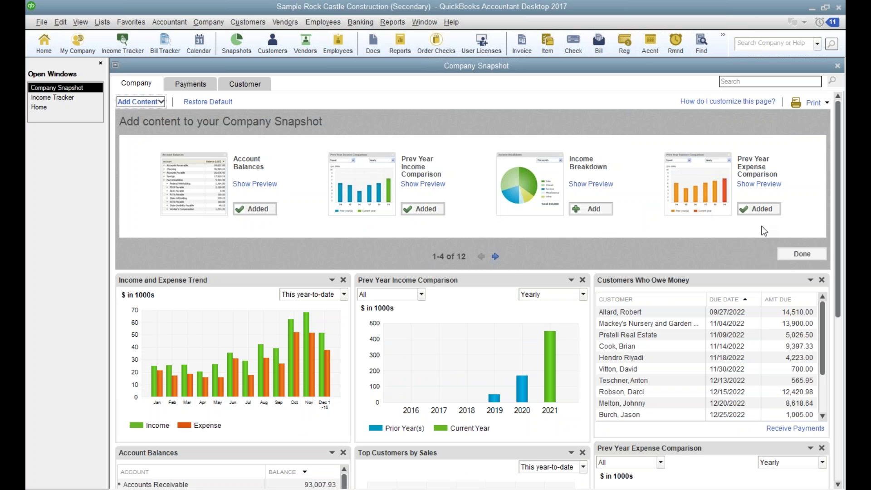
click(495, 256)
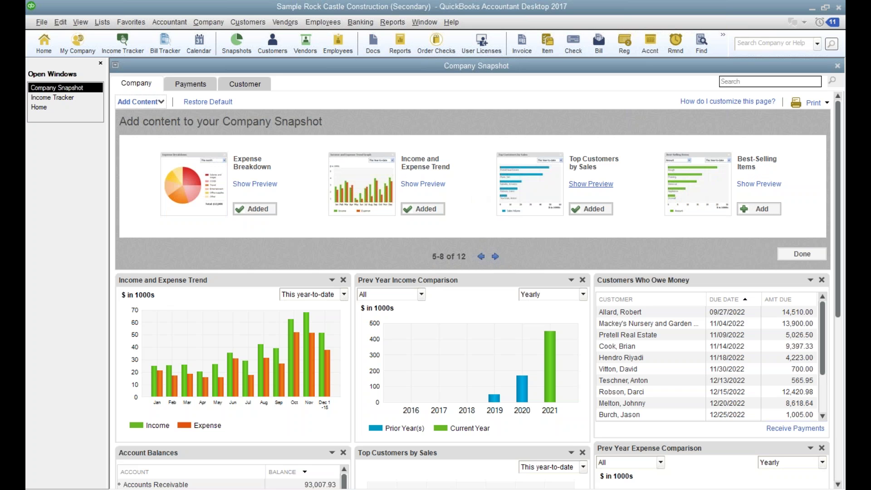
click(496, 257)
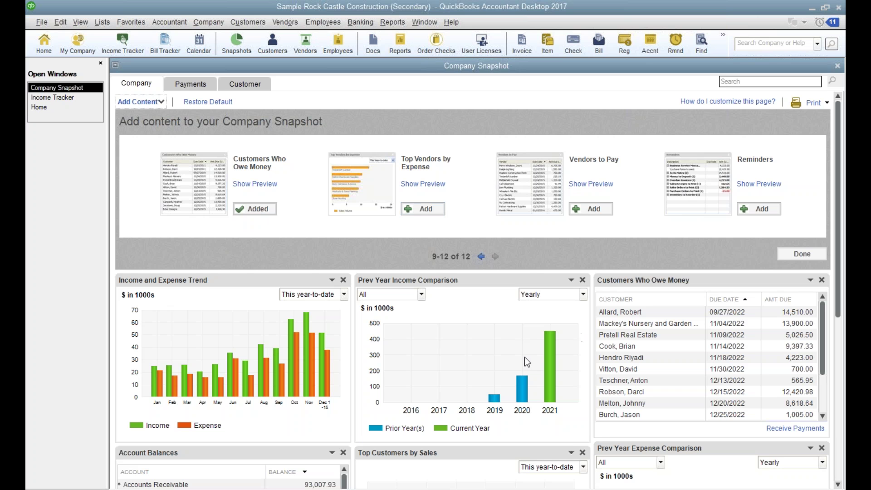
click(588, 210)
click(749, 209)
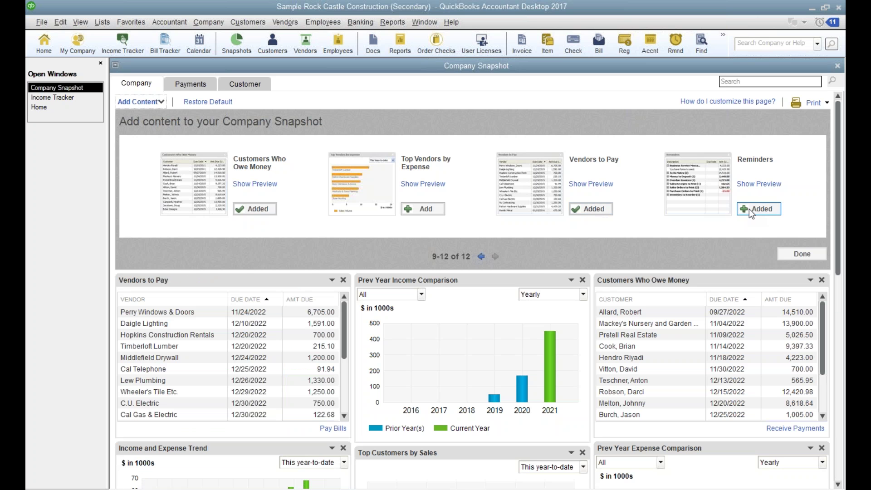
click(482, 256)
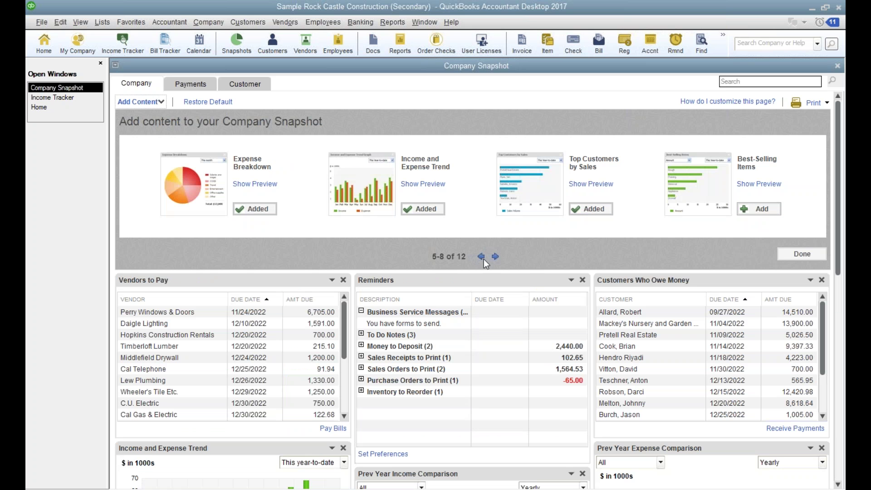
click(482, 257)
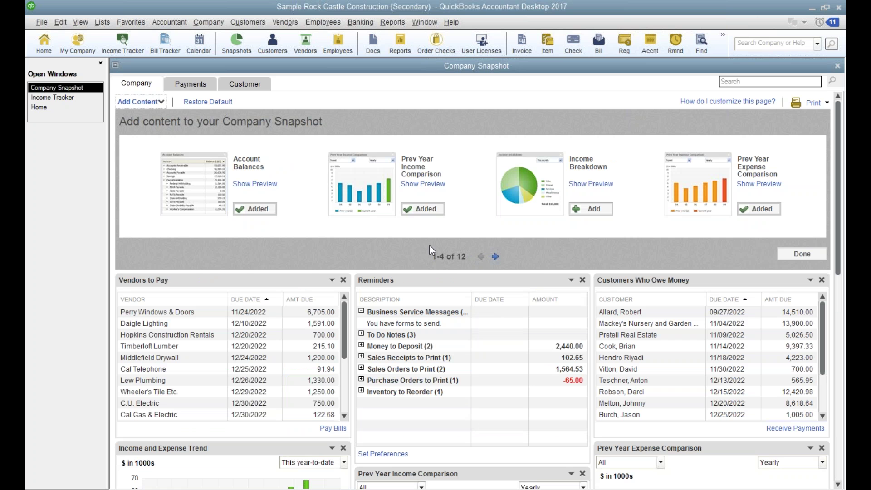
click(802, 254)
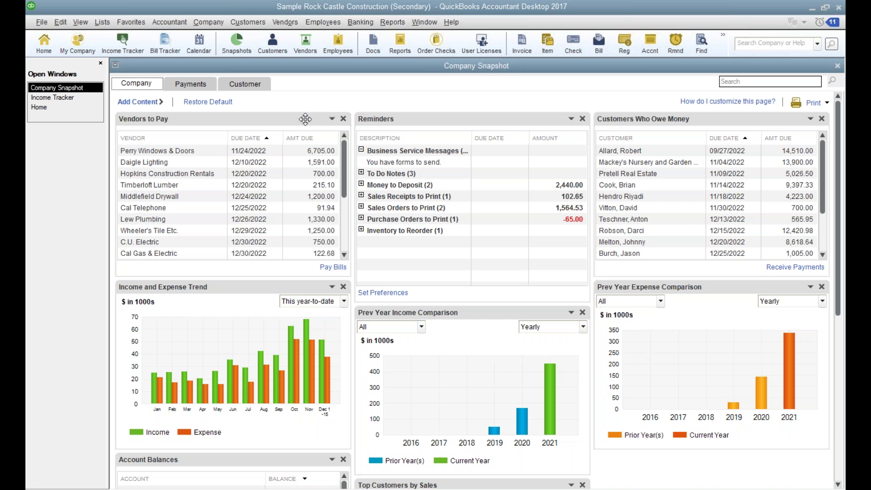
Step: Move Account Balances to the head of the first snapshot column and Reminders to the head of the third column
click(332, 120)
click(319, 102)
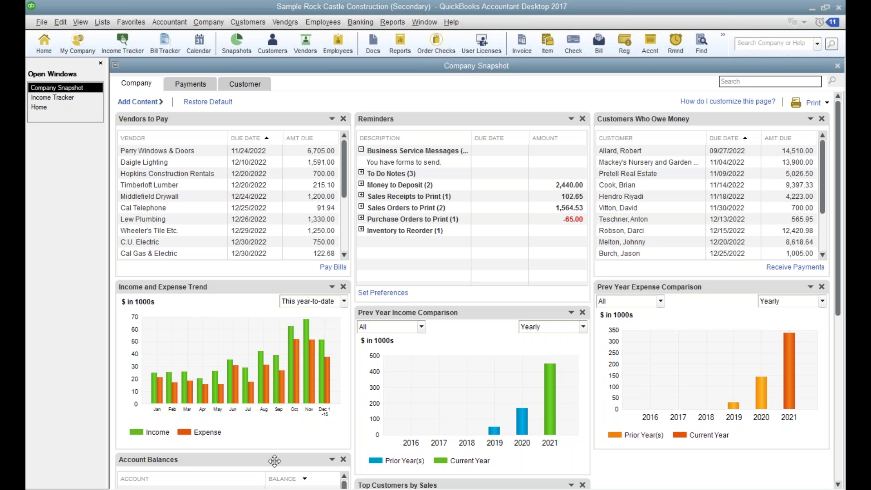
drag(274, 461, 257, 117)
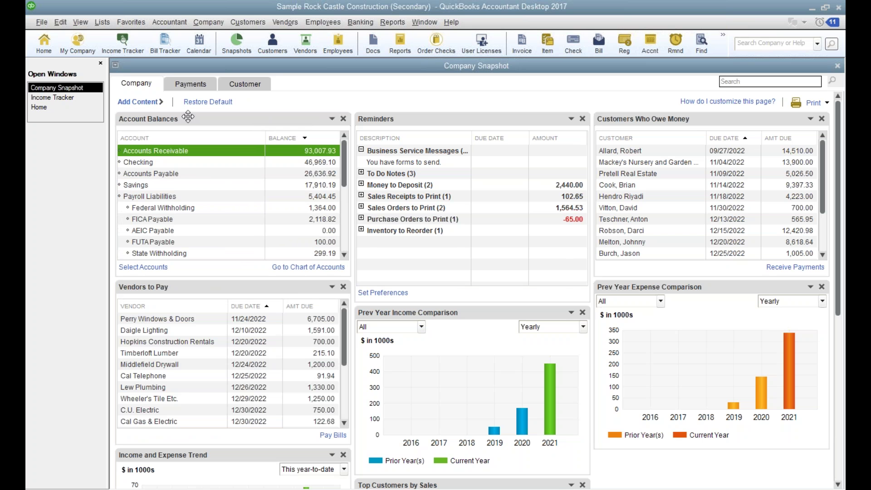
drag(451, 117, 688, 118)
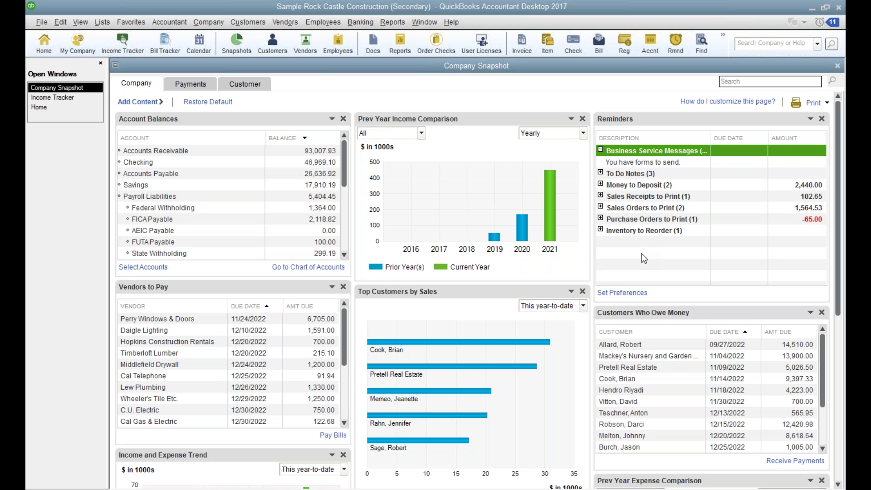
Step: Move Customers Who Owe Money to the head of the middle column and Vendors to Pay directly beneath Reminders
drag(663, 317, 431, 154)
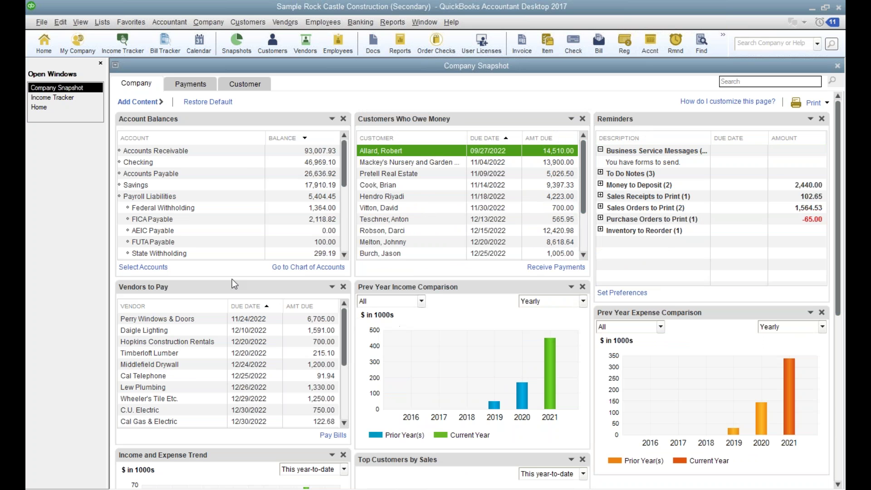
drag(232, 286, 740, 285)
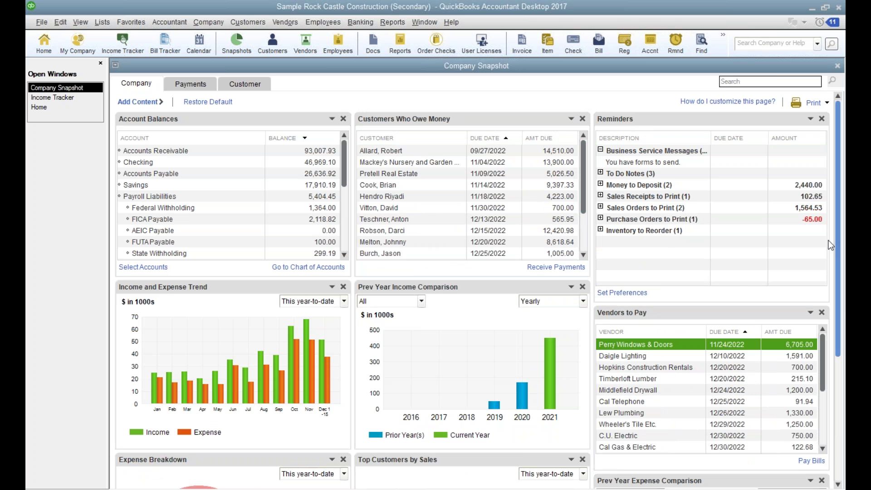
drag(838, 238, 843, 384)
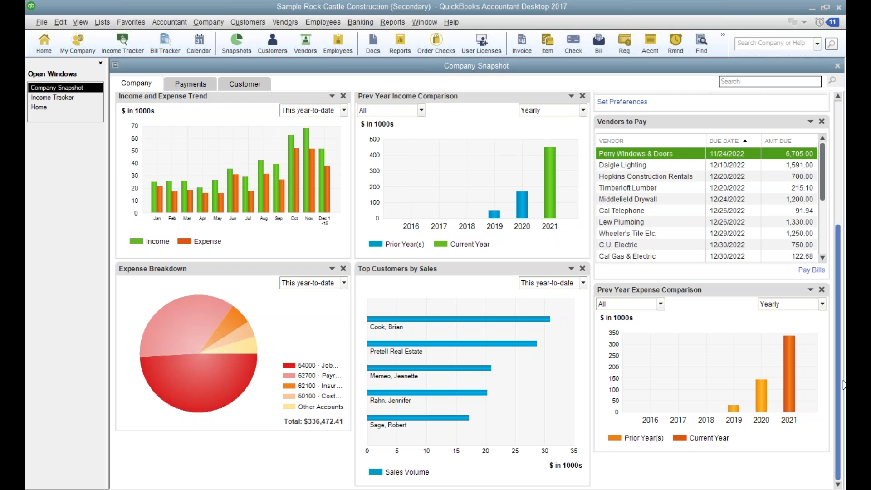
drag(843, 385, 817, 221)
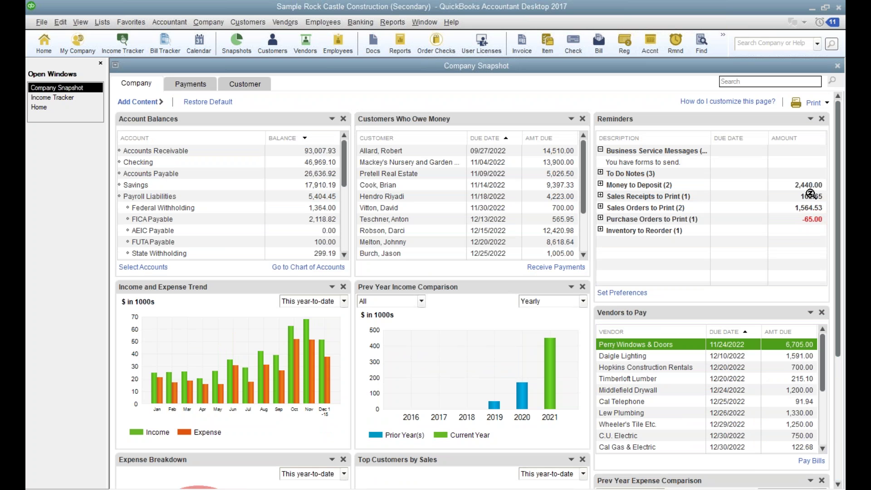
Step: Inspect the To Do Notes and Money to Deposit details in Reminders, leaving both groups collapsed
click(600, 173)
click(600, 172)
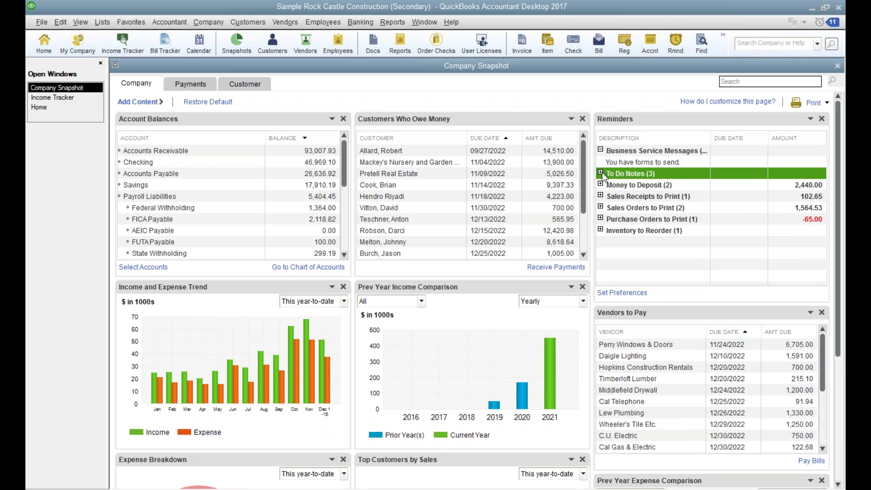
click(600, 185)
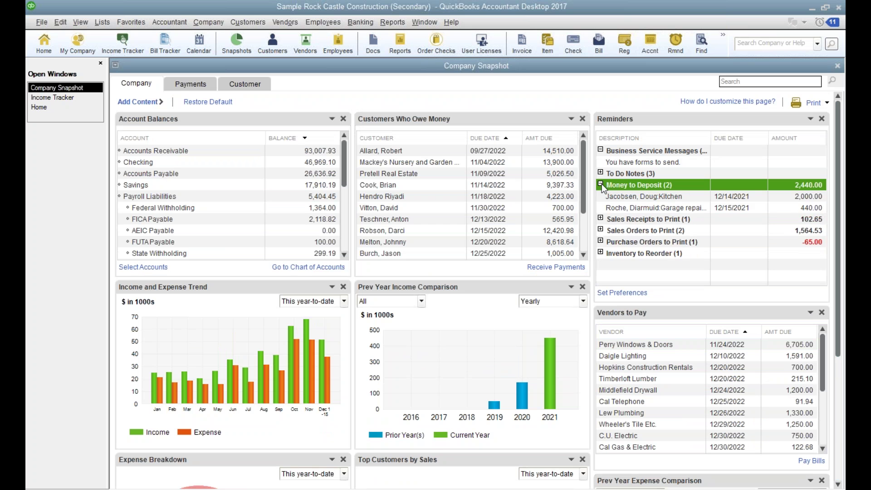
click(601, 184)
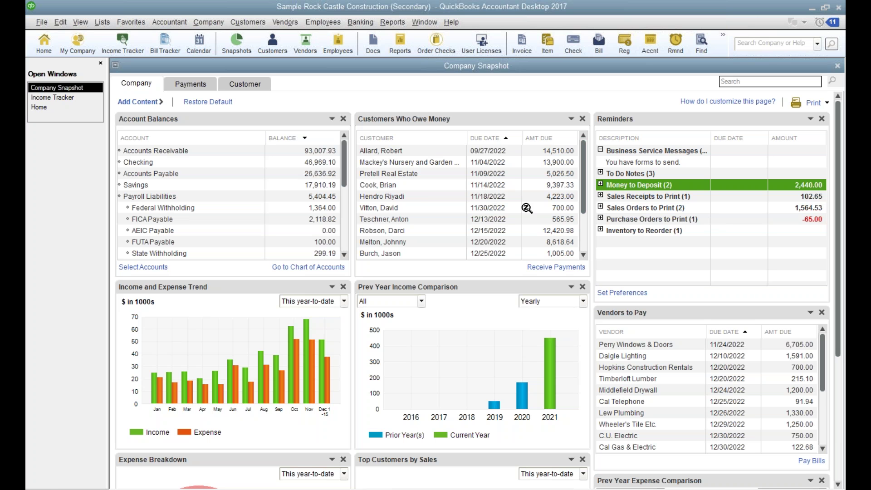
Step: Switch to the Mitchell's Landscaping and Garden Center company file and maximize its window to view its Company Snapshot
key(alt+Tab)
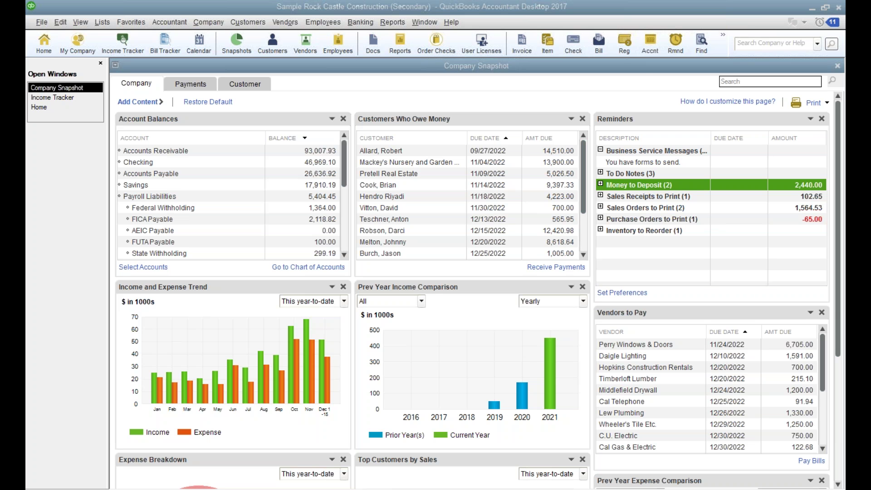
drag(870, 7, 721, 78)
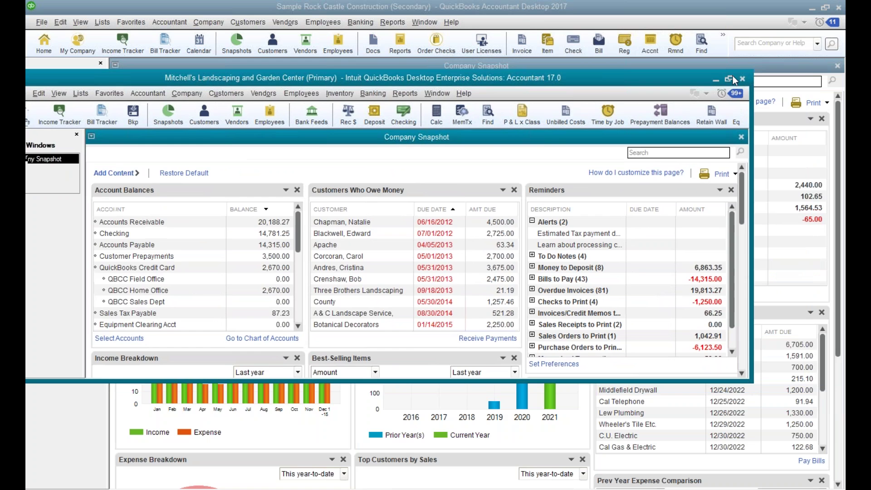
click(730, 76)
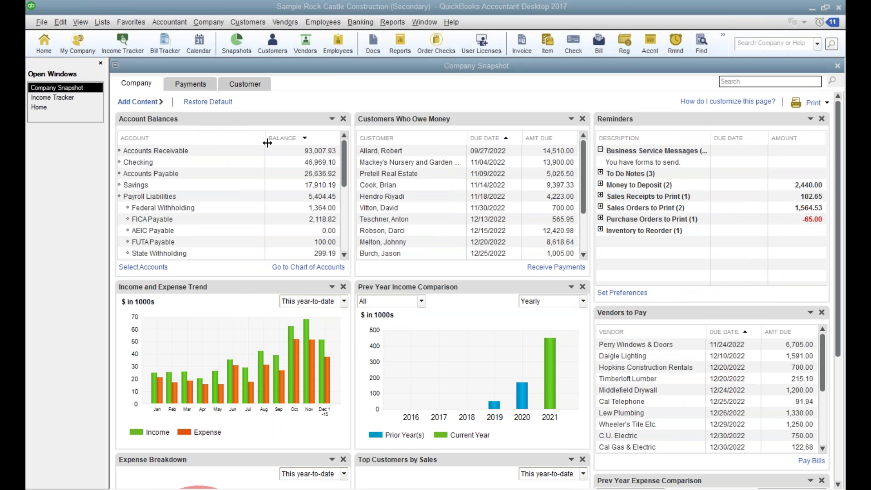
Step: Check the date-range options offered for the Income and Expense Trend chart without changing its period
click(344, 301)
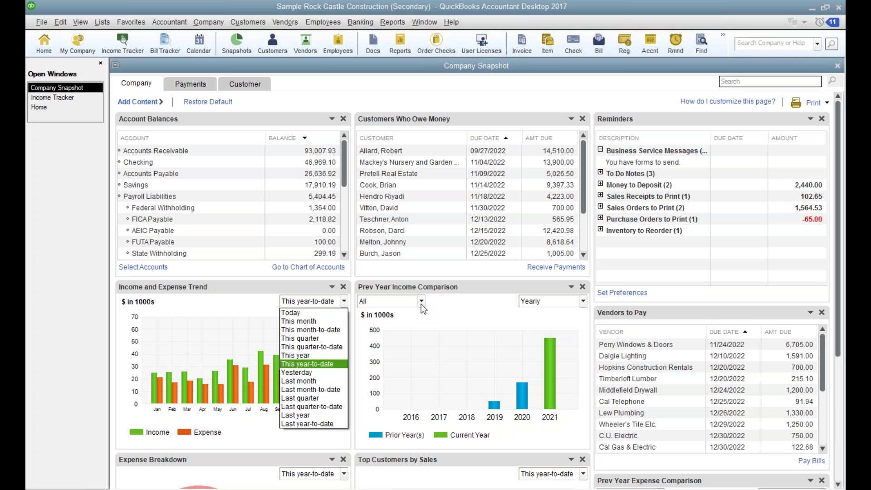
click(446, 304)
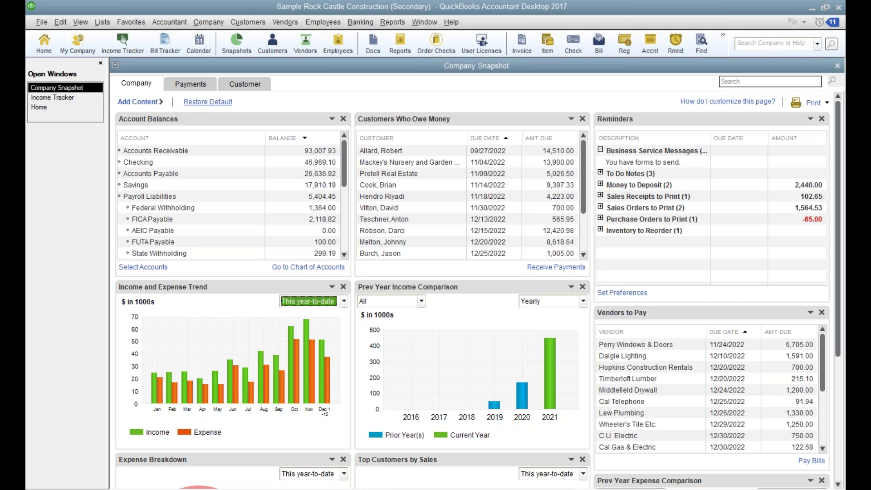
Step: View the Payments snapshot and the Customer snapshot, and return to the Company snapshot
click(182, 83)
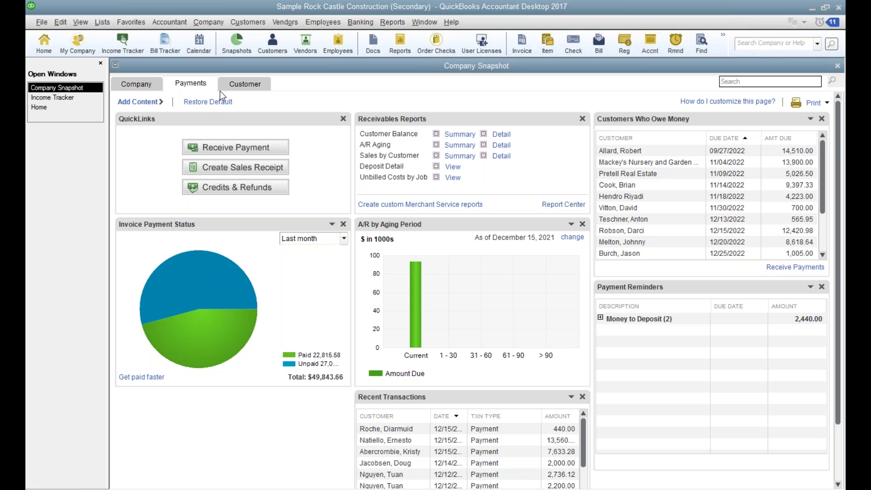
click(240, 84)
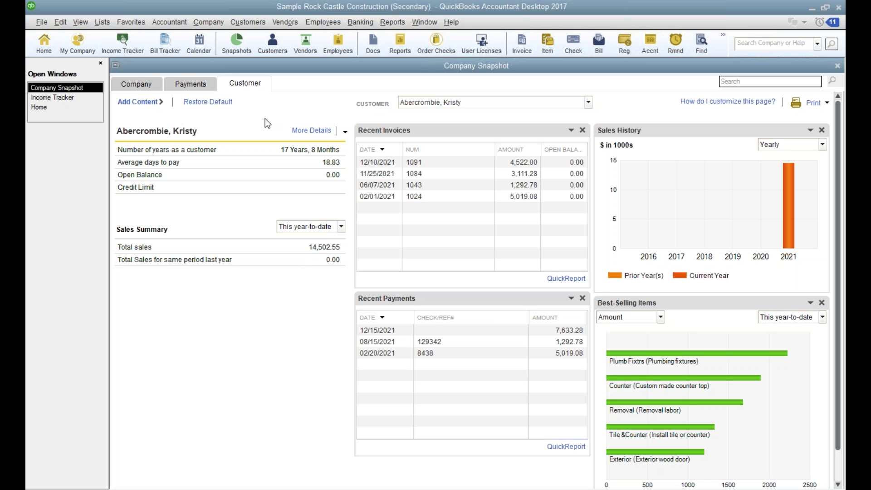
click(137, 84)
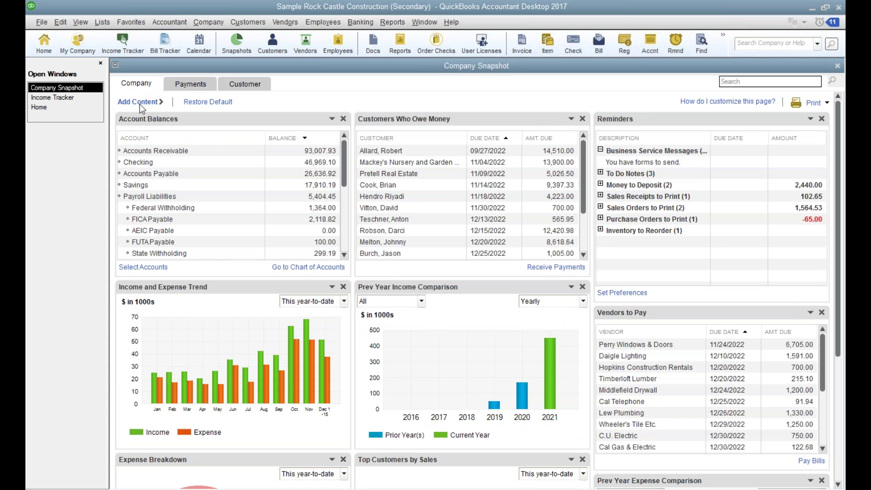